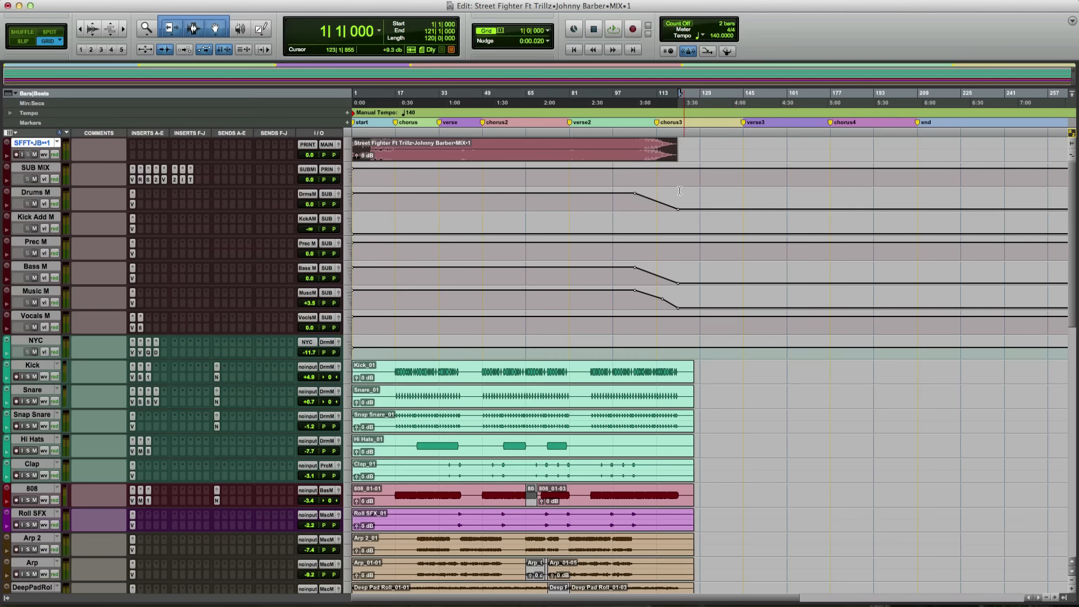
Record-enable the print track at the top of the session and select its whole mix clip
{"action": "left_click", "coordinate": [698, 149]}
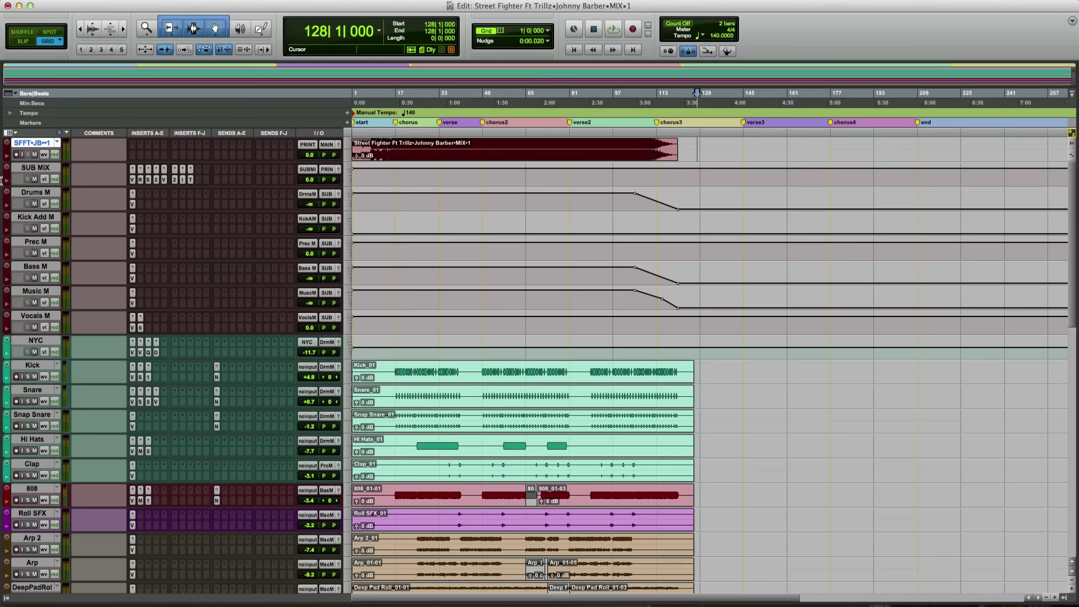
{"action": "left_click", "coordinate": [22, 154]}
{"action": "double_click", "coordinate": [580, 153]}
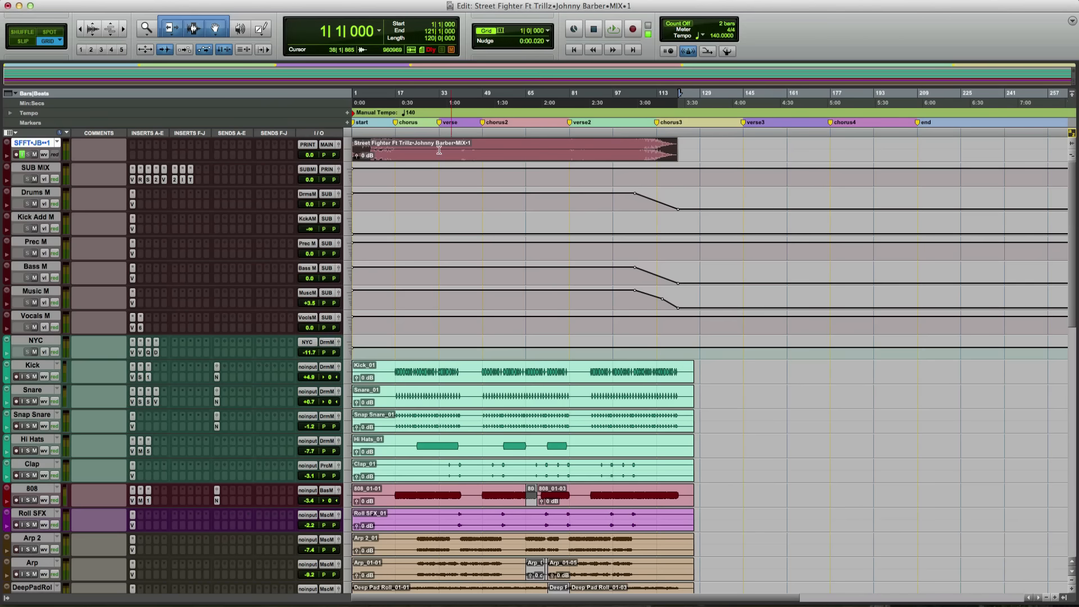
Look at the rename options for the selected mix clip and close them without changing the name
{"action": "right_click", "coordinate": [588, 155]}
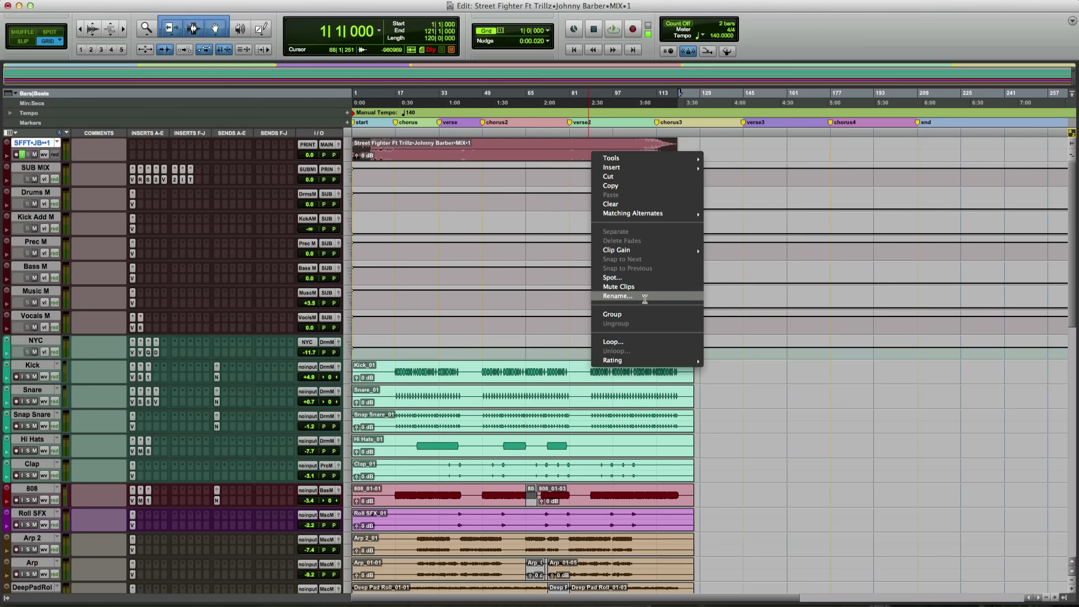
{"action": "left_click", "coordinate": [813, 147]}
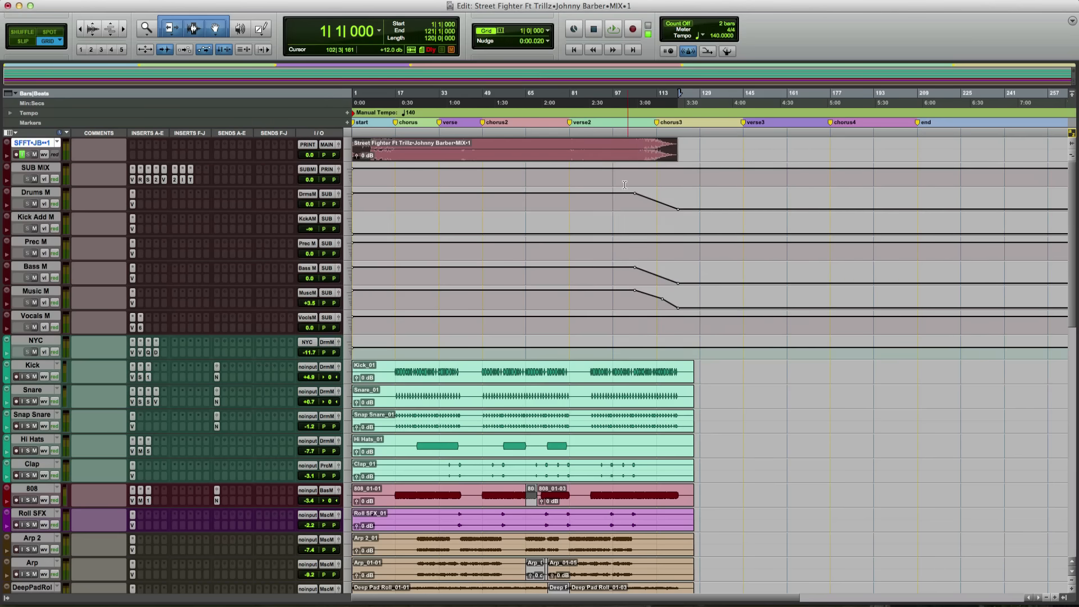
{"action": "key", "text": "super+shift+r"}
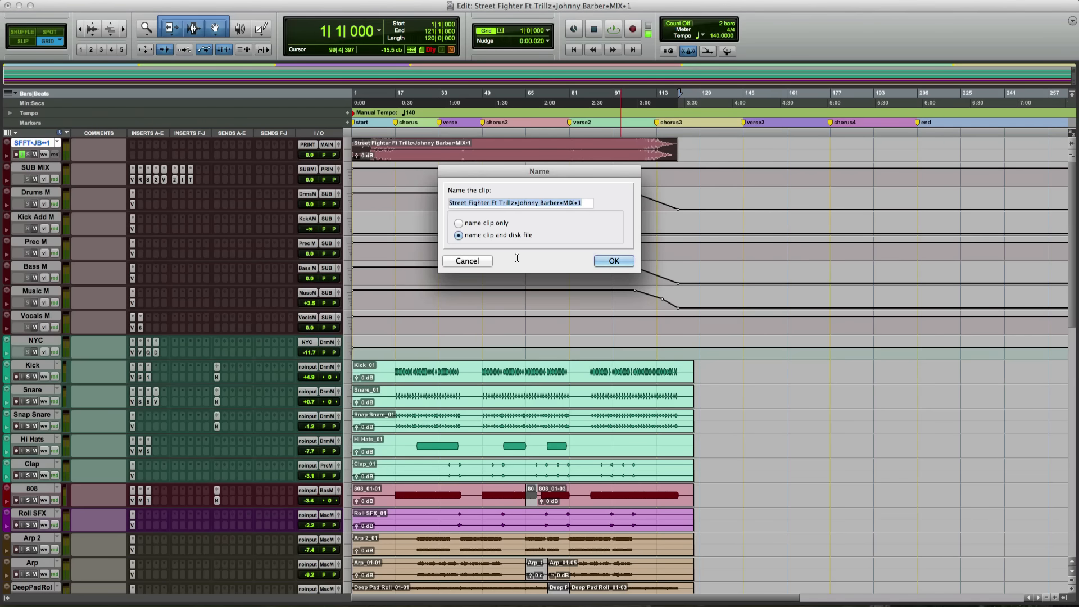
{"action": "left_click", "coordinate": [462, 262]}
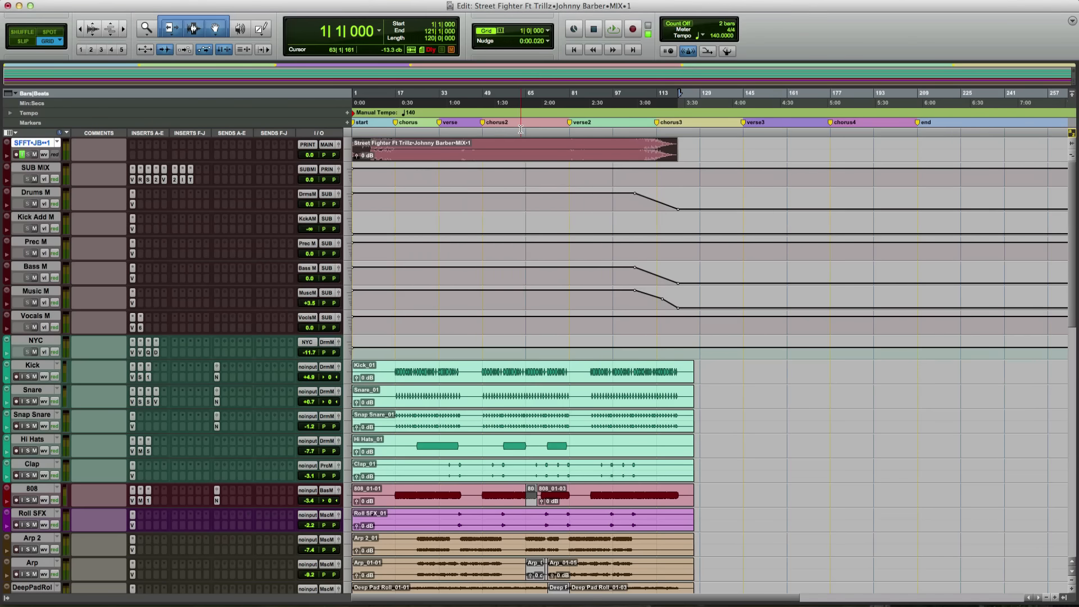
Turn off record-enable on the print track
{"action": "scroll", "coordinate": [465, 238], "scroll_direction": "down", "scroll_amount": 5}
{"action": "scroll", "coordinate": [465, 239], "scroll_direction": "down", "scroll_amount": 5}
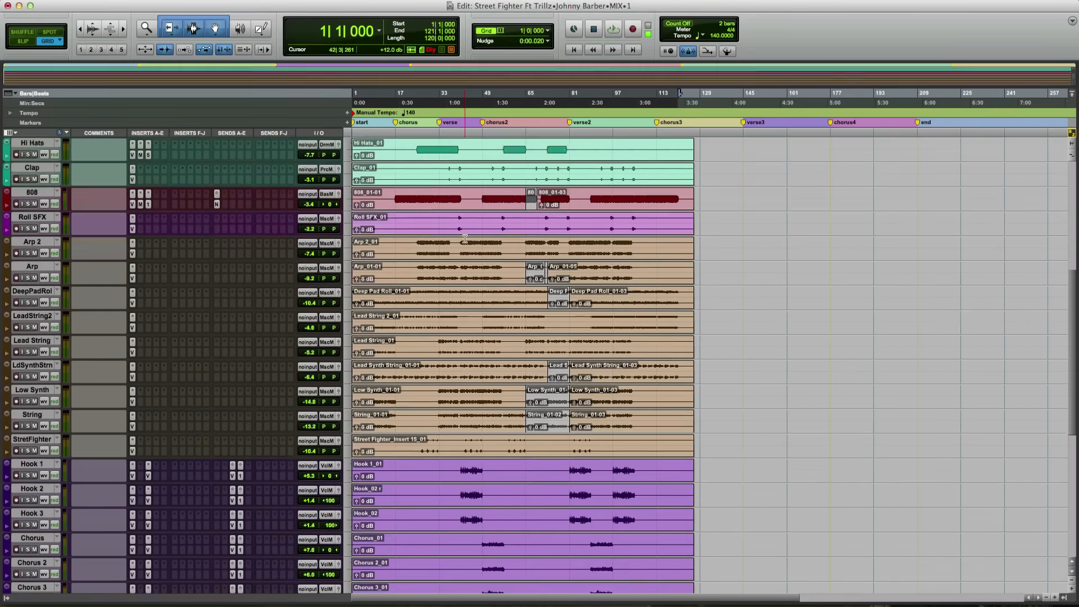
{"action": "scroll", "coordinate": [472, 239], "scroll_direction": "up", "scroll_amount": 10}
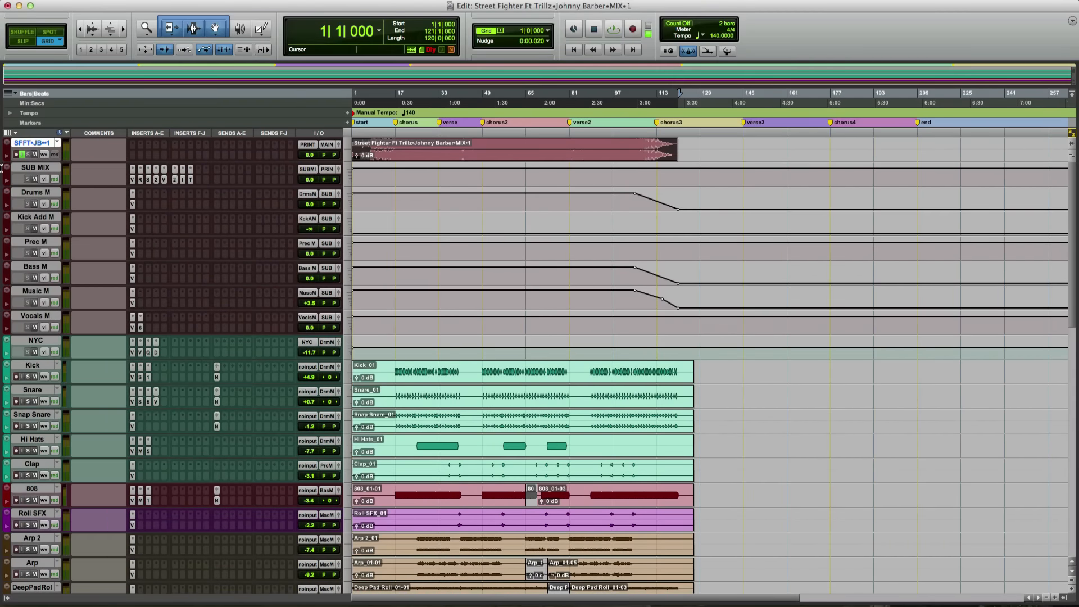
{"action": "left_click", "coordinate": [21, 155]}
Look at the Bounce to Disk settings and command, leaving both without starting a bounce
{"action": "key", "text": "alt+super+b"}
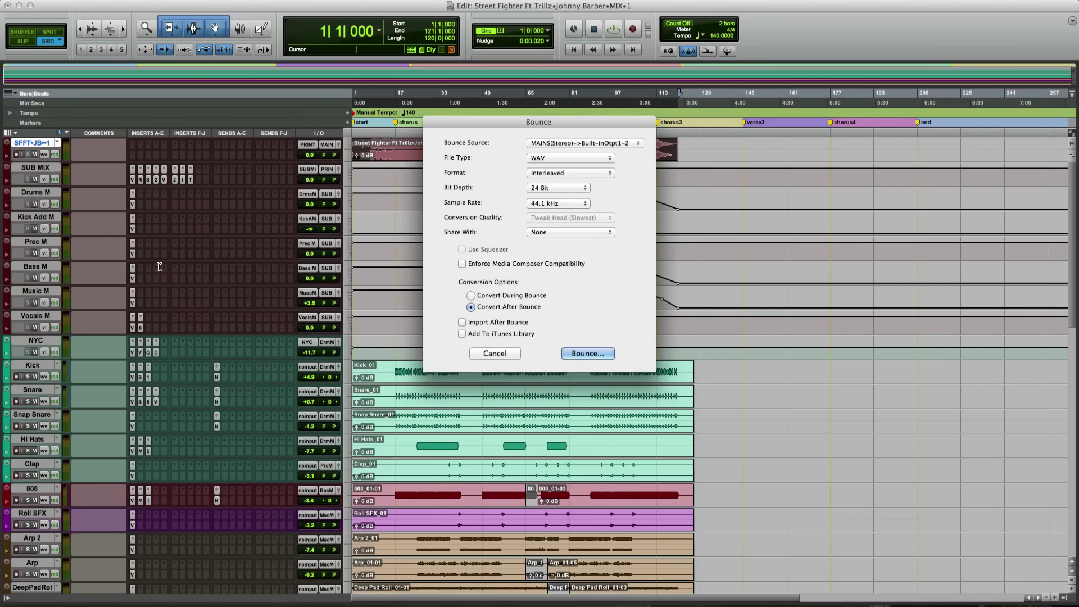
{"action": "left_click", "coordinate": [495, 354]}
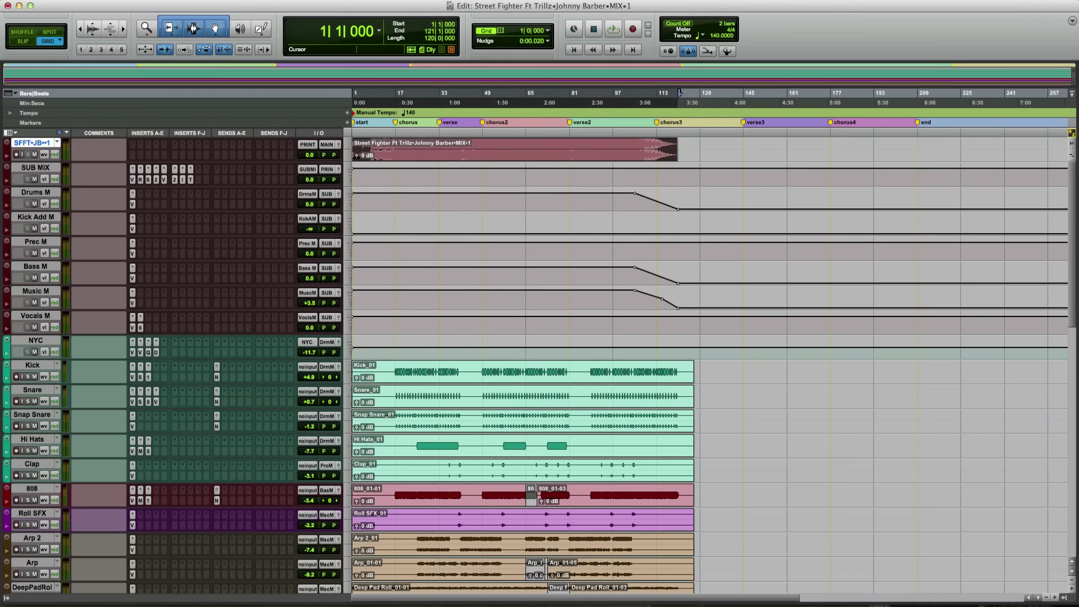
{"action": "left_click", "coordinate": [84, 0]}
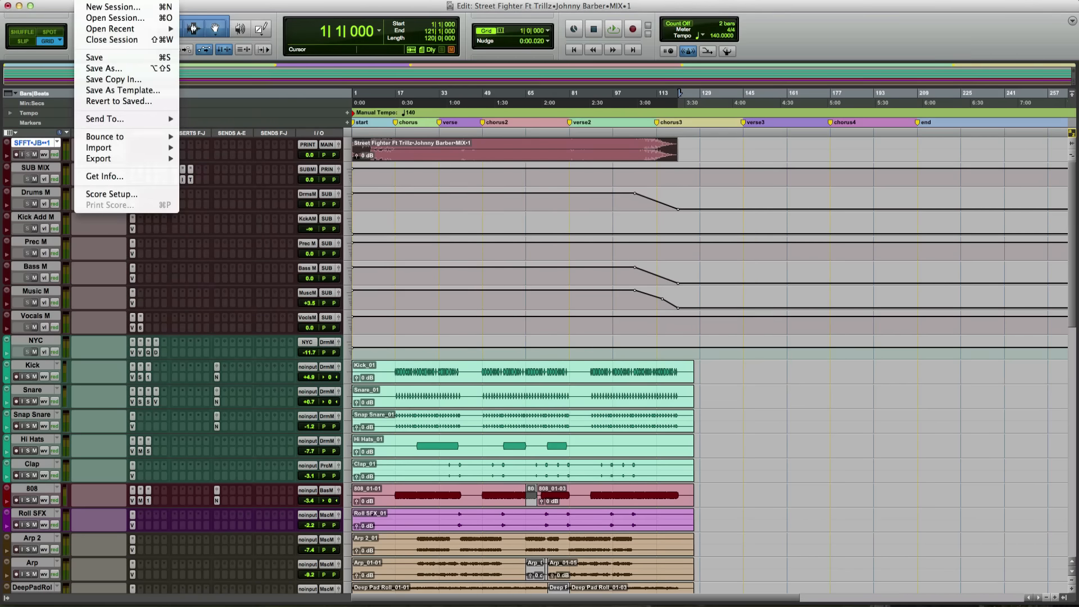
{"action": "mouse_move", "coordinate": [160, 139]}
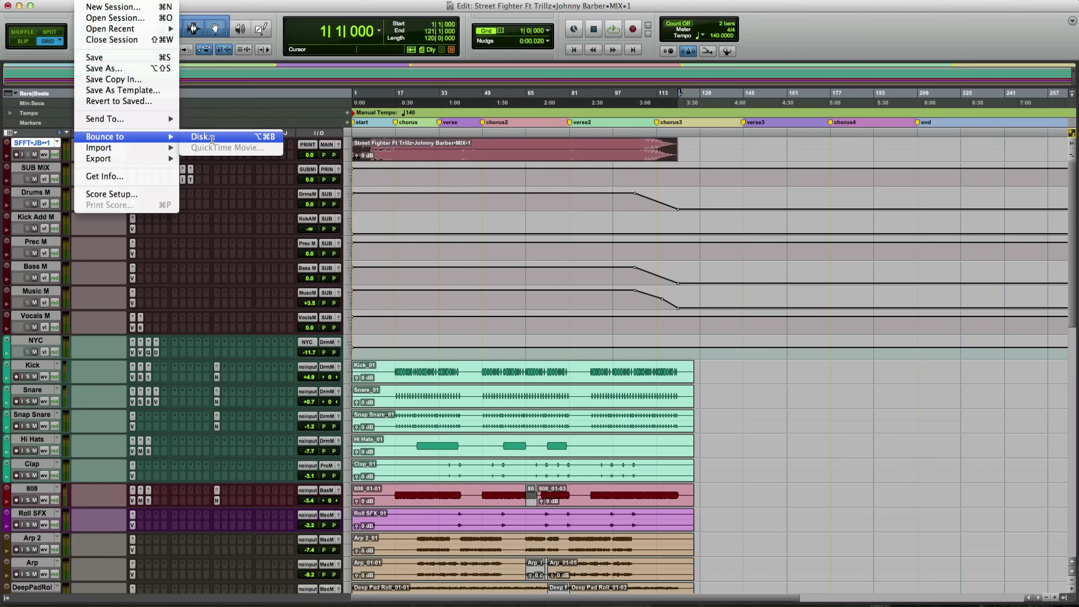
{"action": "left_click", "coordinate": [747, 154]}
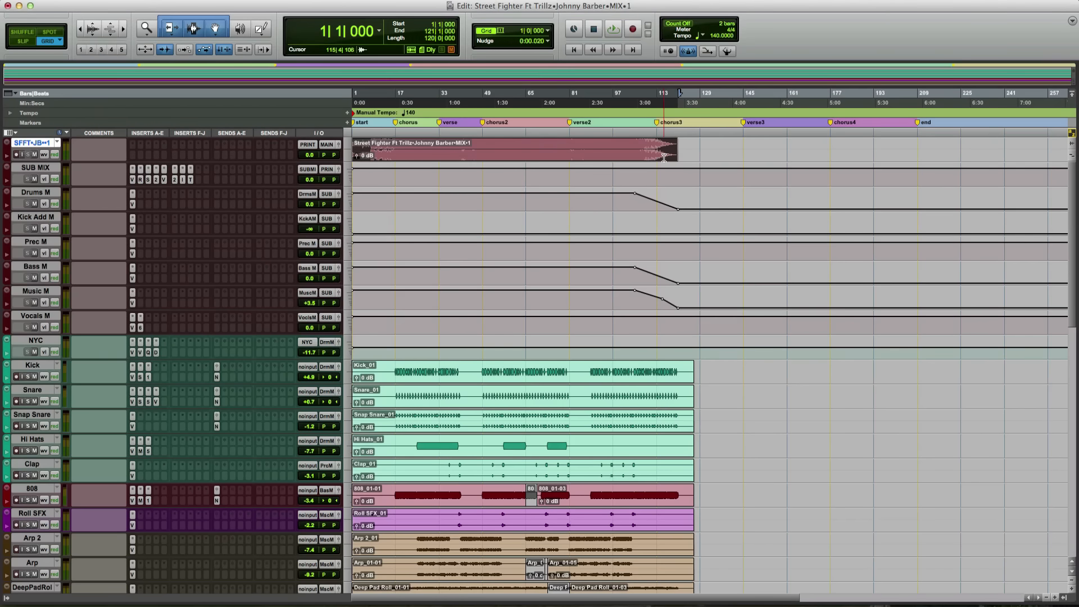
Open the Export Selected settings for the mix clip and review the format choices, keeping Interleaved
{"action": "key", "text": "super+shift+k"}
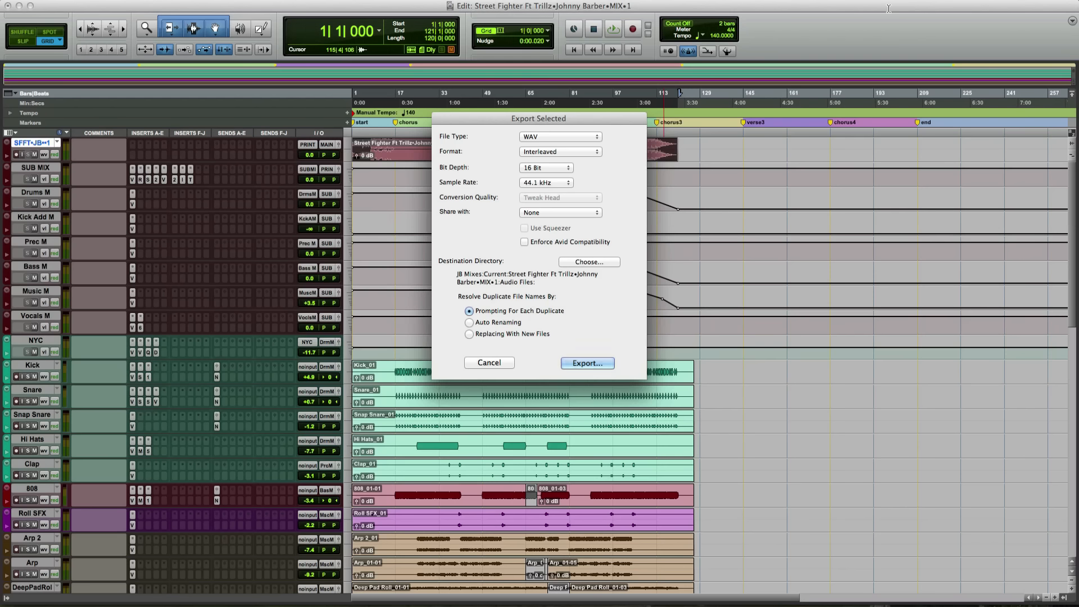
{"action": "left_click", "coordinate": [592, 152]}
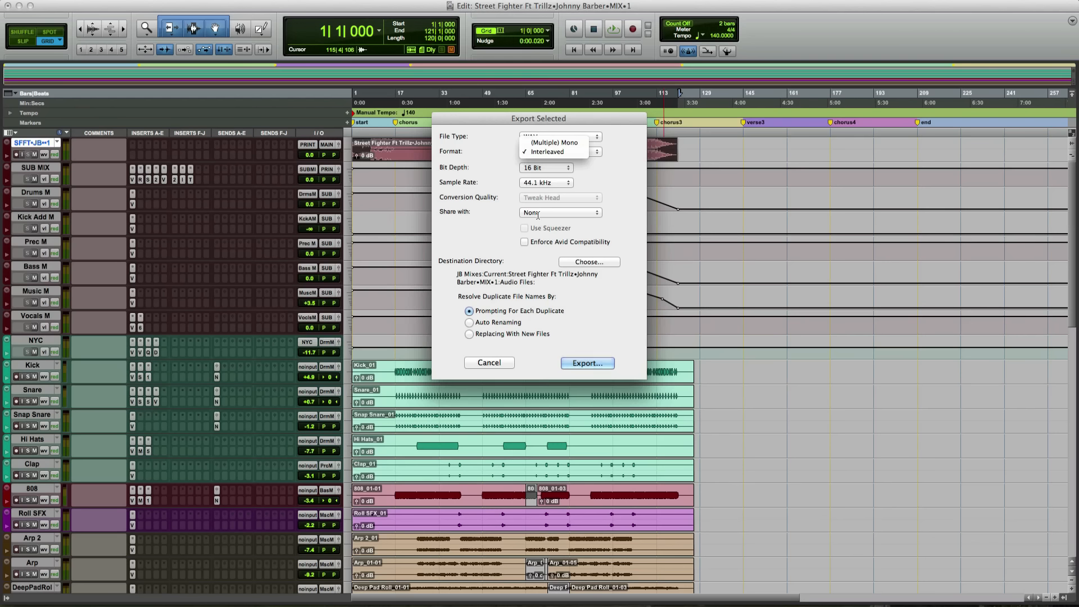
{"action": "left_click", "coordinate": [568, 155]}
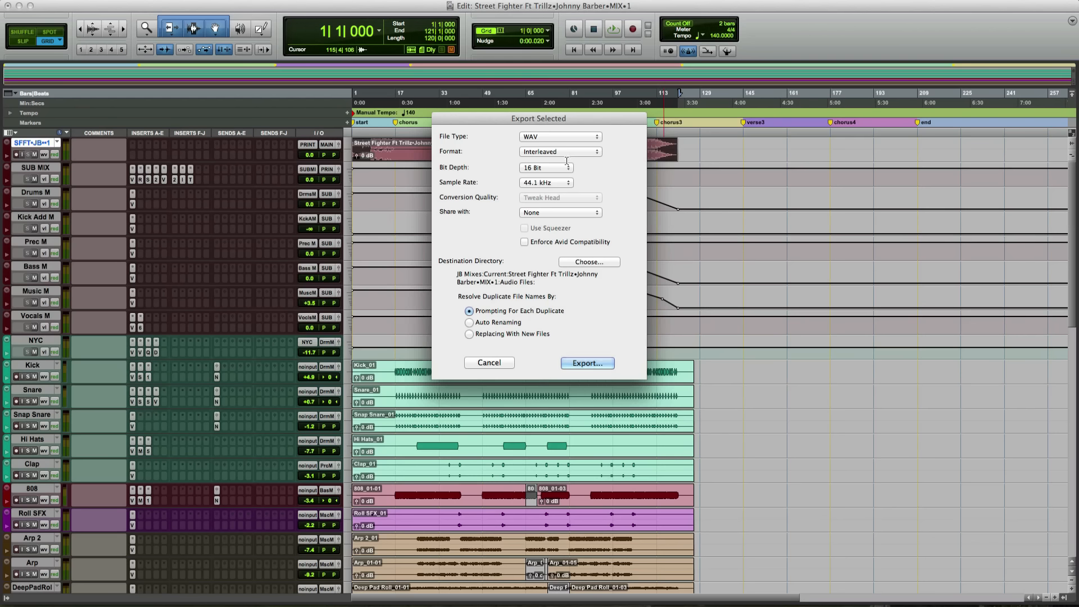
Review the export's bit depth and file type choices, keeping 16 Bit and WAV
{"action": "left_click", "coordinate": [564, 168]}
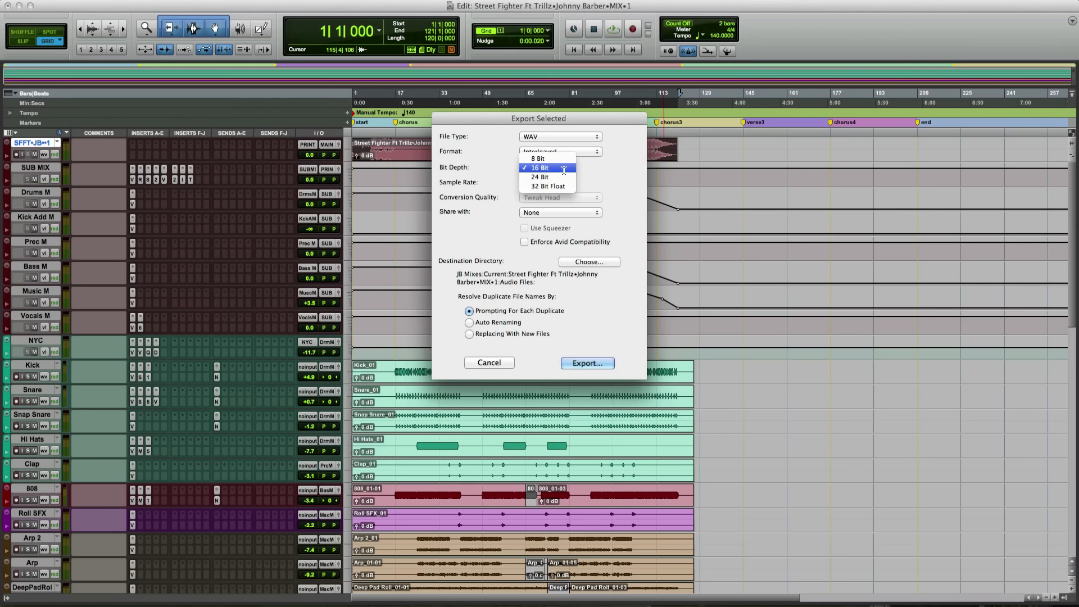
{"action": "left_click", "coordinate": [563, 168]}
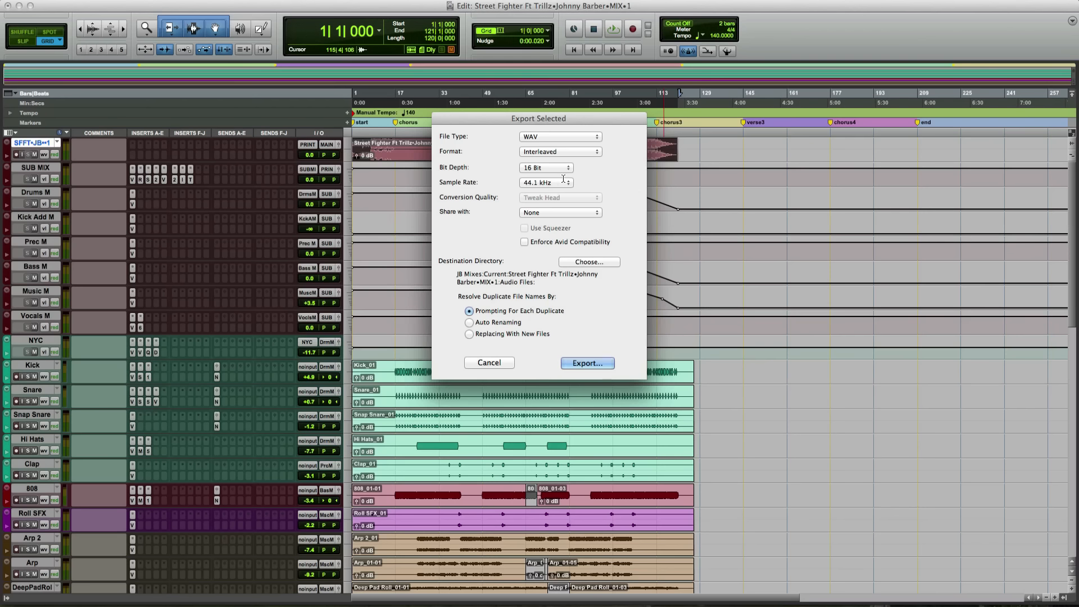
{"action": "left_click", "coordinate": [566, 170]}
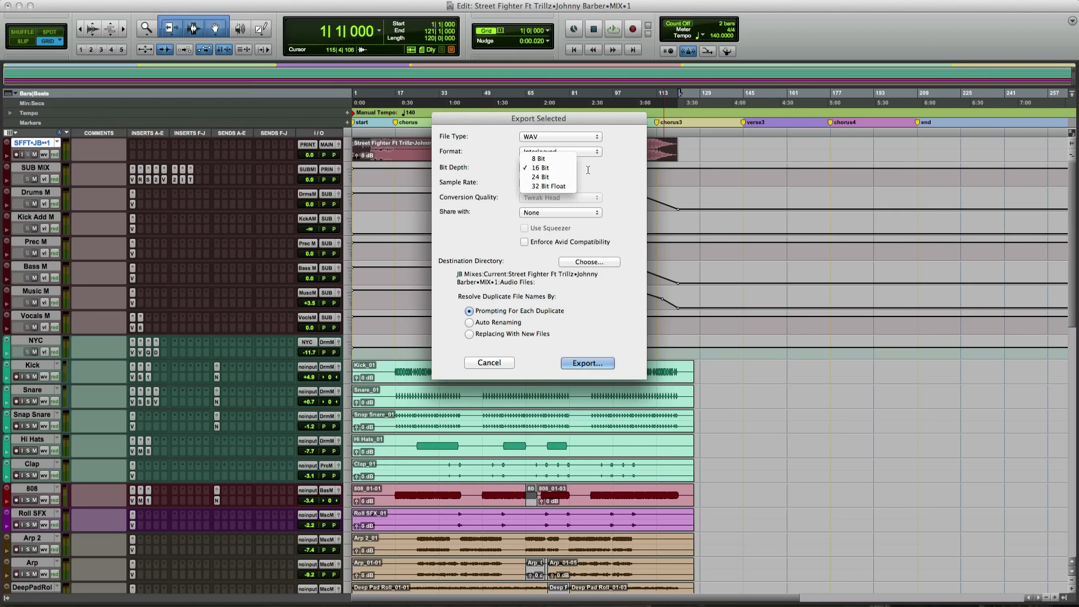
{"action": "left_click", "coordinate": [567, 169]}
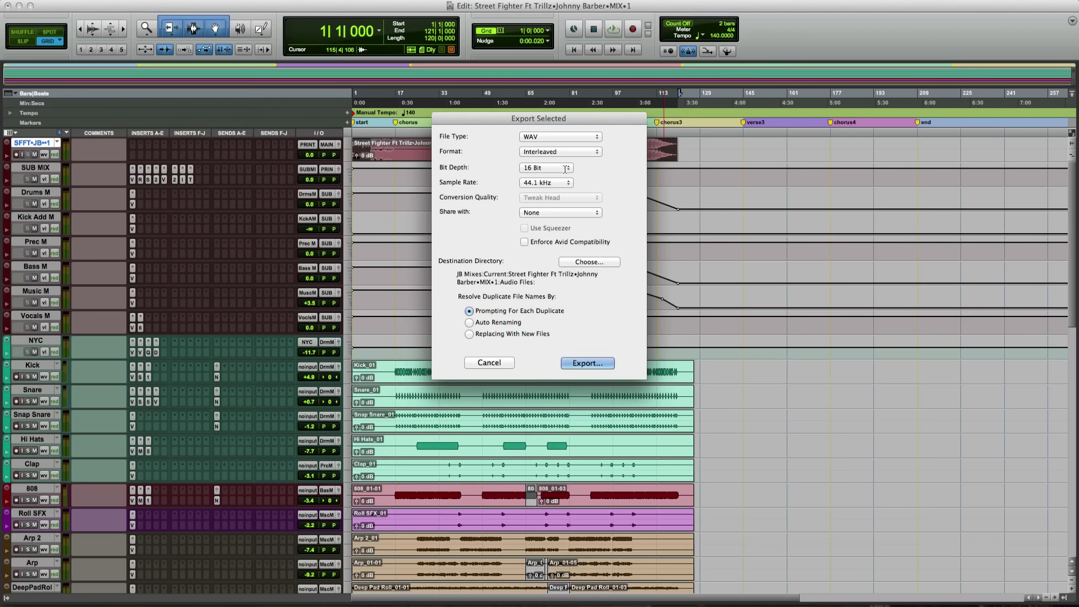
{"action": "left_click", "coordinate": [566, 169]}
{"action": "left_click", "coordinate": [564, 169]}
{"action": "left_click", "coordinate": [594, 138]}
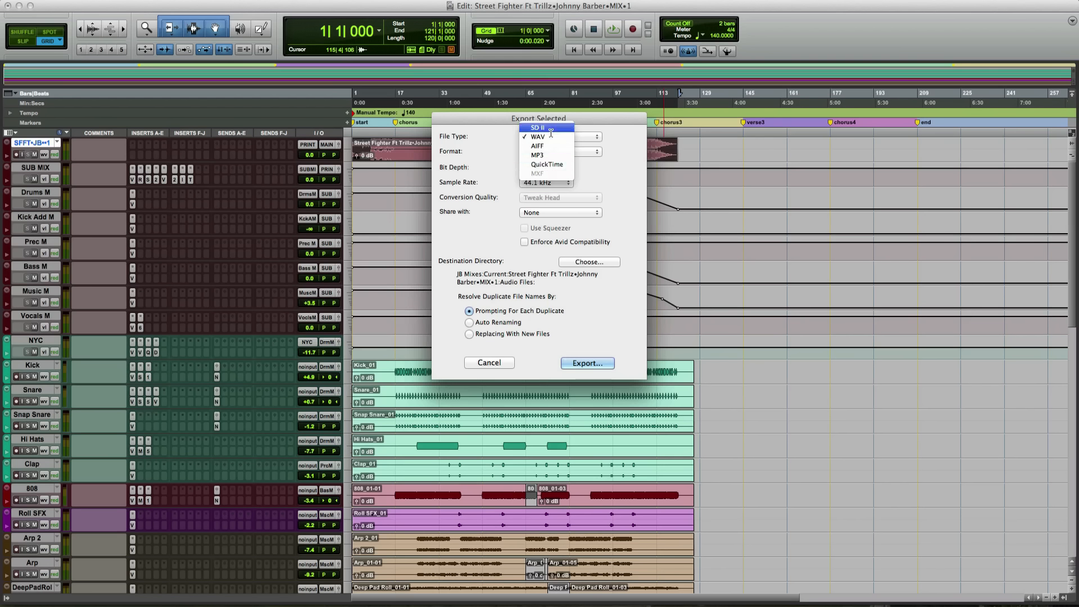
{"action": "left_click", "coordinate": [601, 171]}
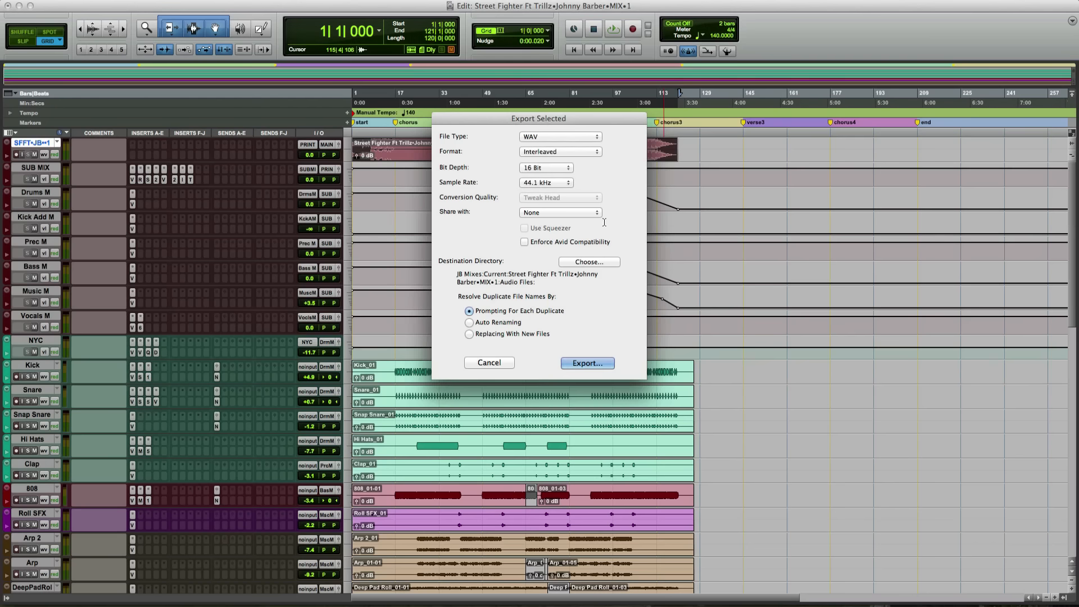
Set the export destination to the Bounce Files folder of the MIX•1 session and cancel the export
{"action": "left_click", "coordinate": [595, 263]}
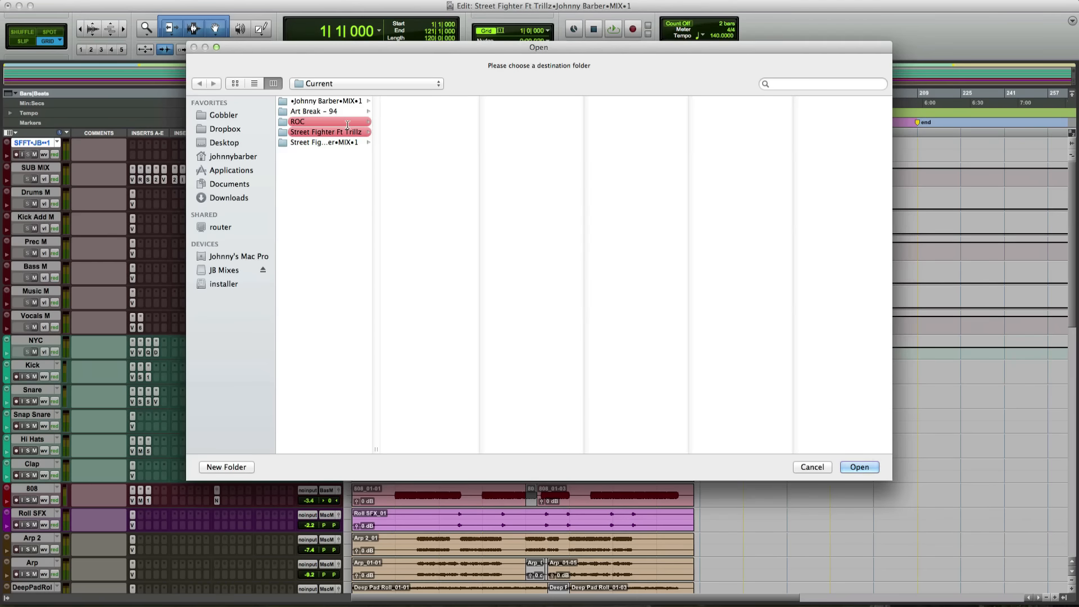
{"action": "left_click", "coordinate": [338, 144]}
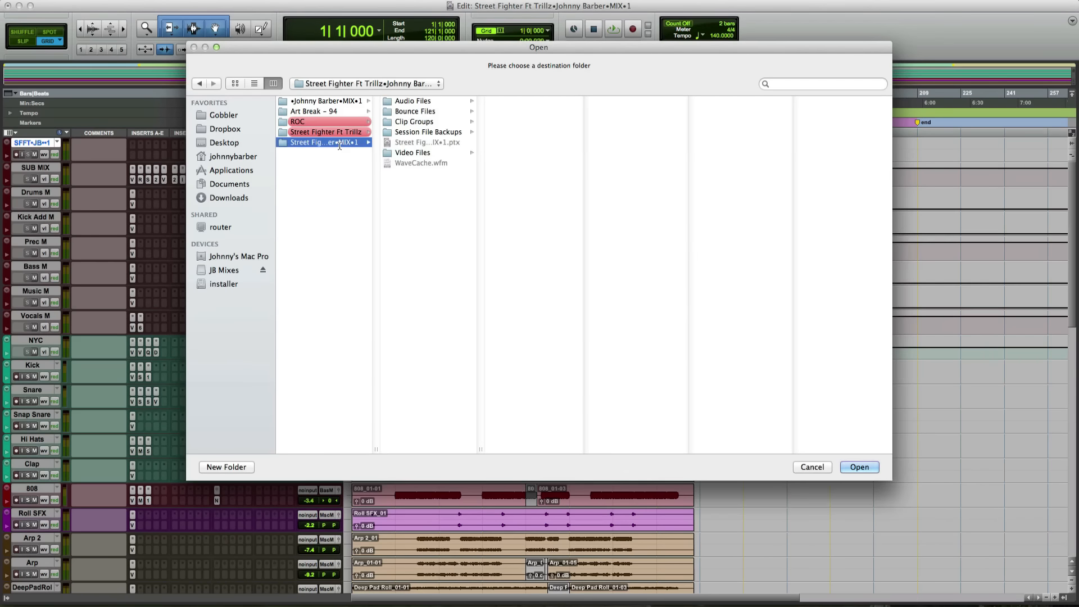
{"action": "left_click", "coordinate": [430, 112]}
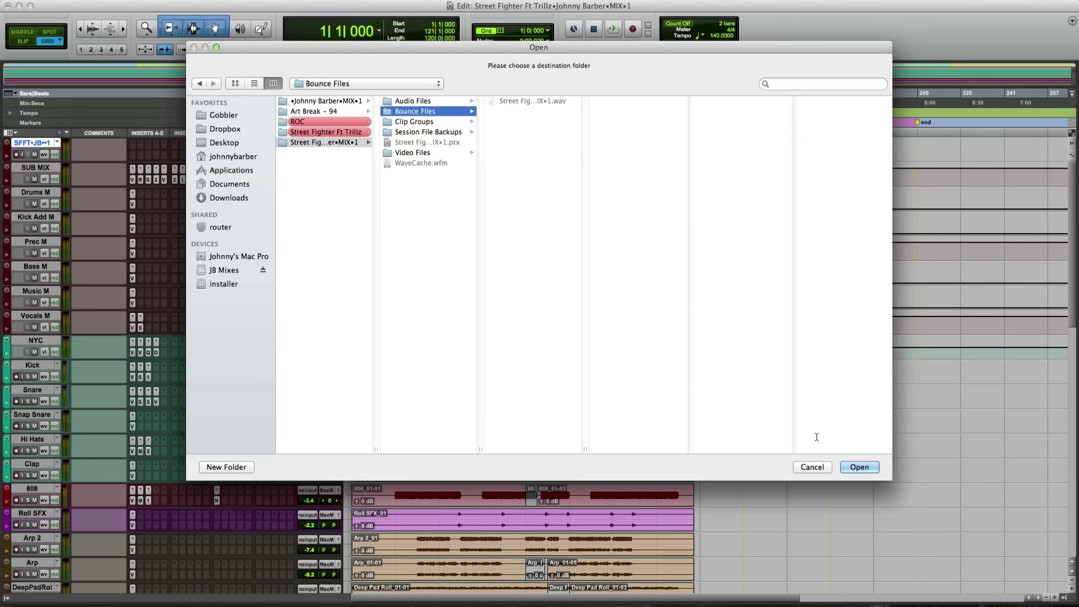
{"action": "left_click", "coordinate": [854, 469]}
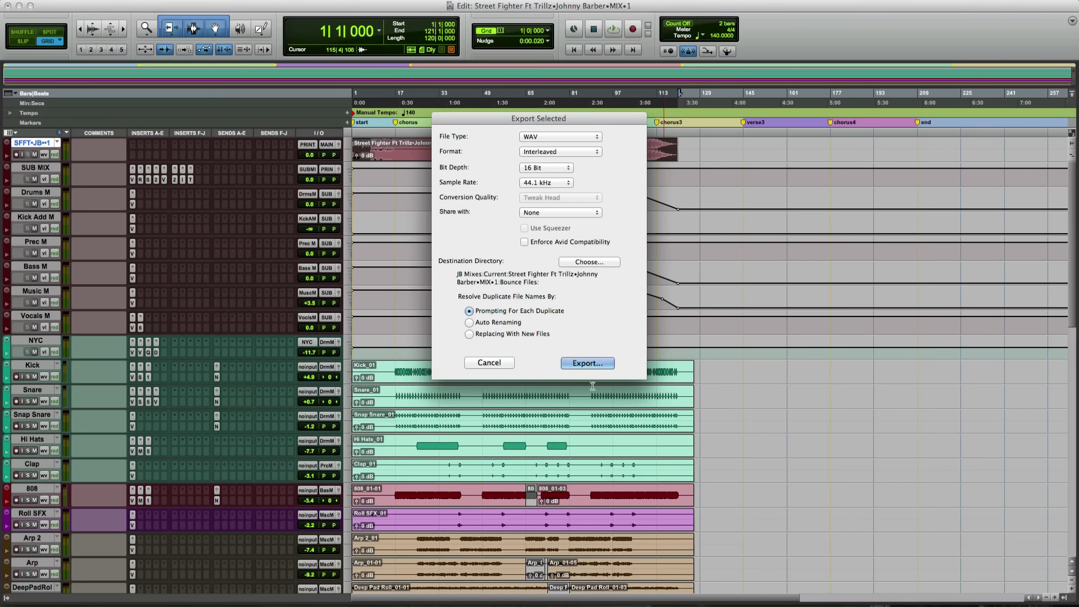
{"action": "left_click", "coordinate": [488, 361]}
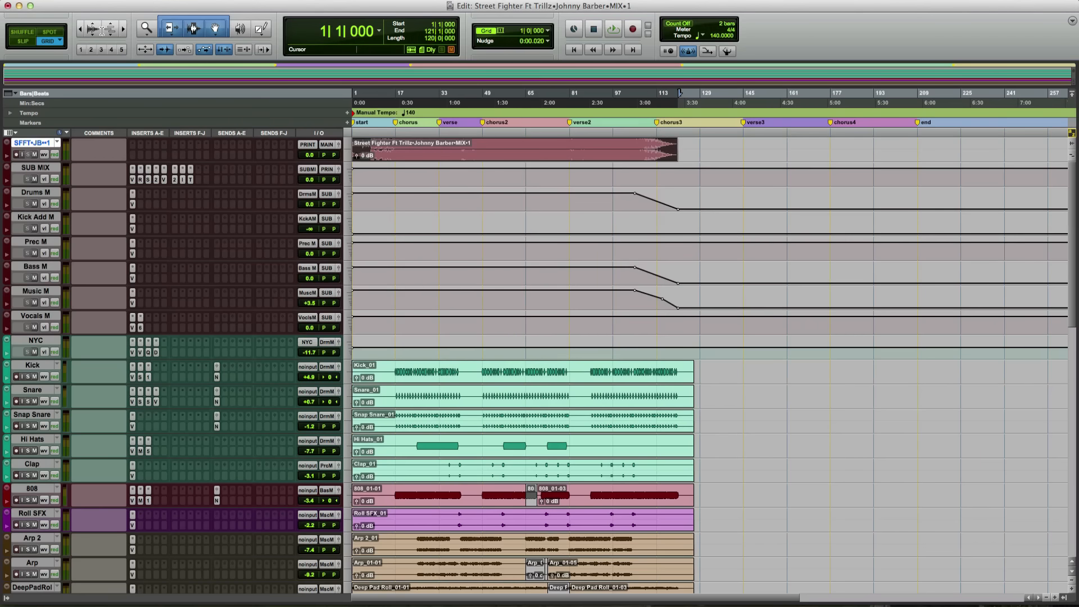
Open the Bounce to Disk settings, try Built-in Output 1-2 as source, and set it back to MAINS (Stereo) -> Built-in Output 1-2
{"action": "key", "text": "alt+super+b"}
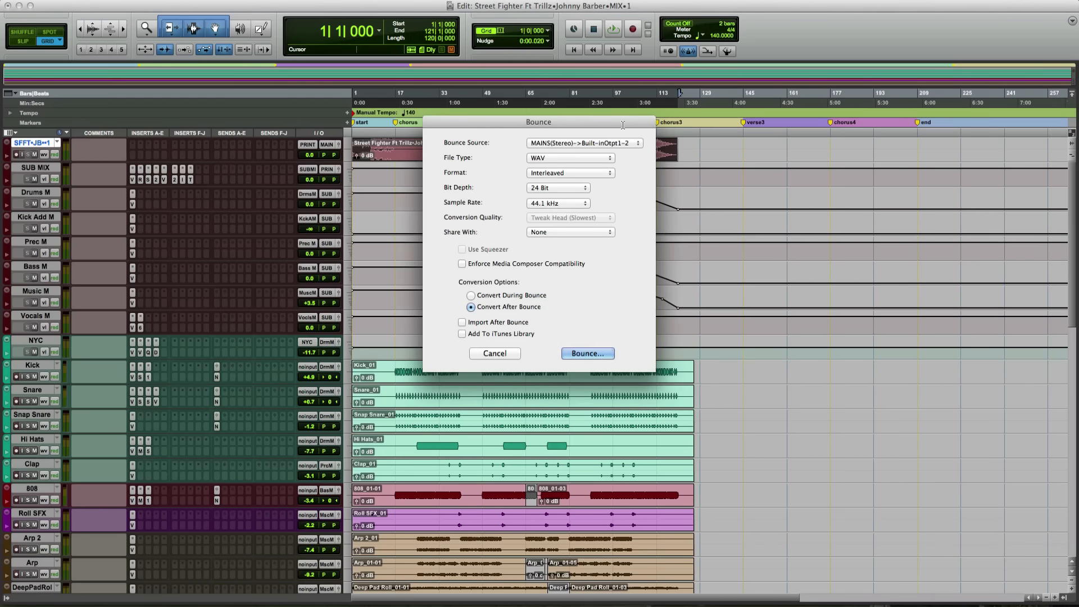
{"action": "left_click", "coordinate": [612, 143]}
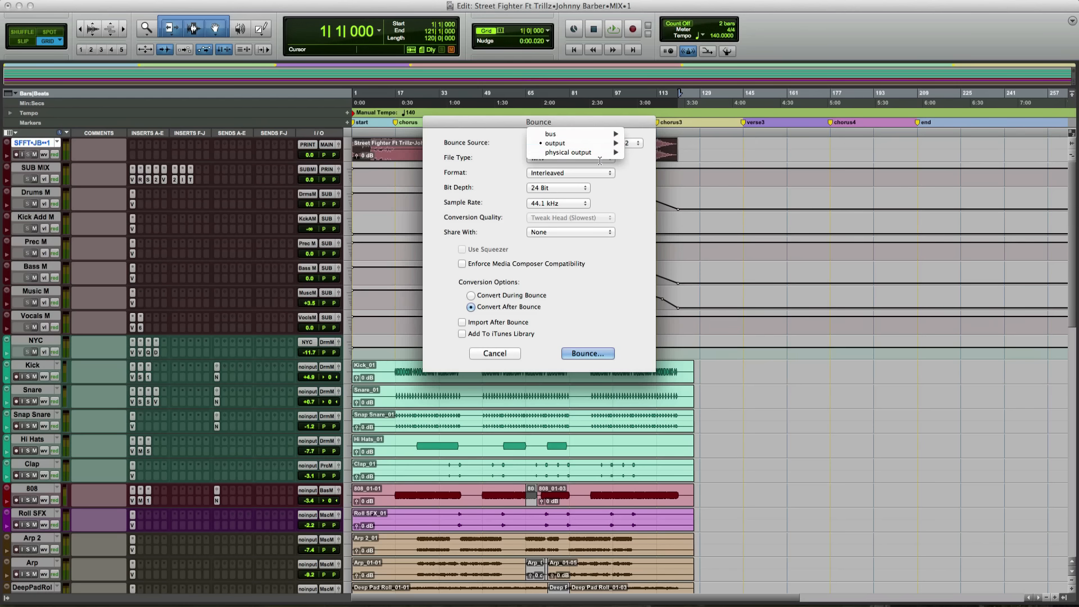
{"action": "mouse_move", "coordinate": [601, 157]}
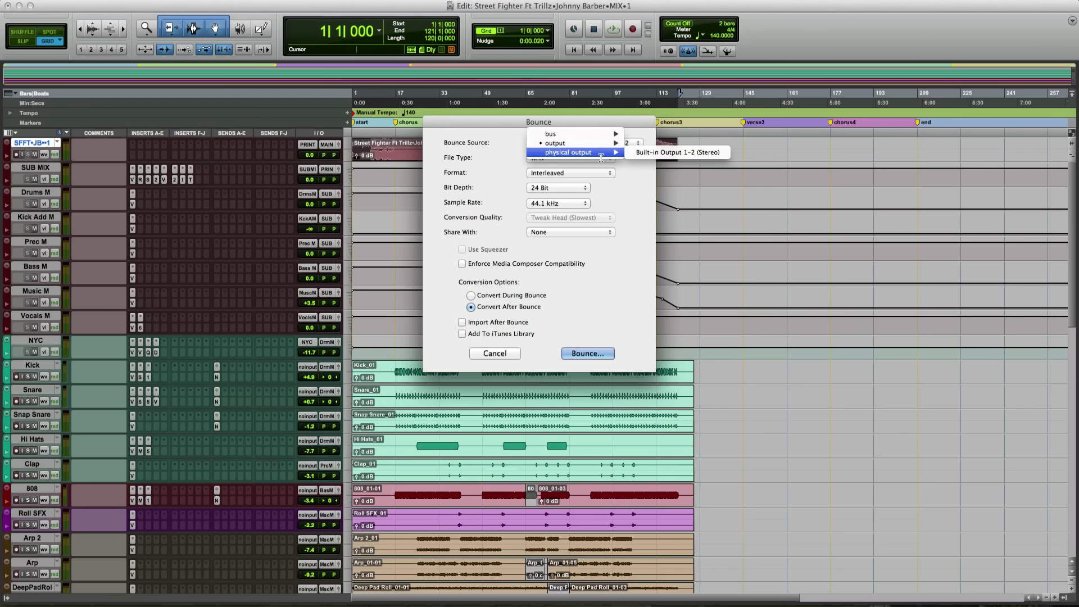
{"action": "left_click", "coordinate": [656, 152]}
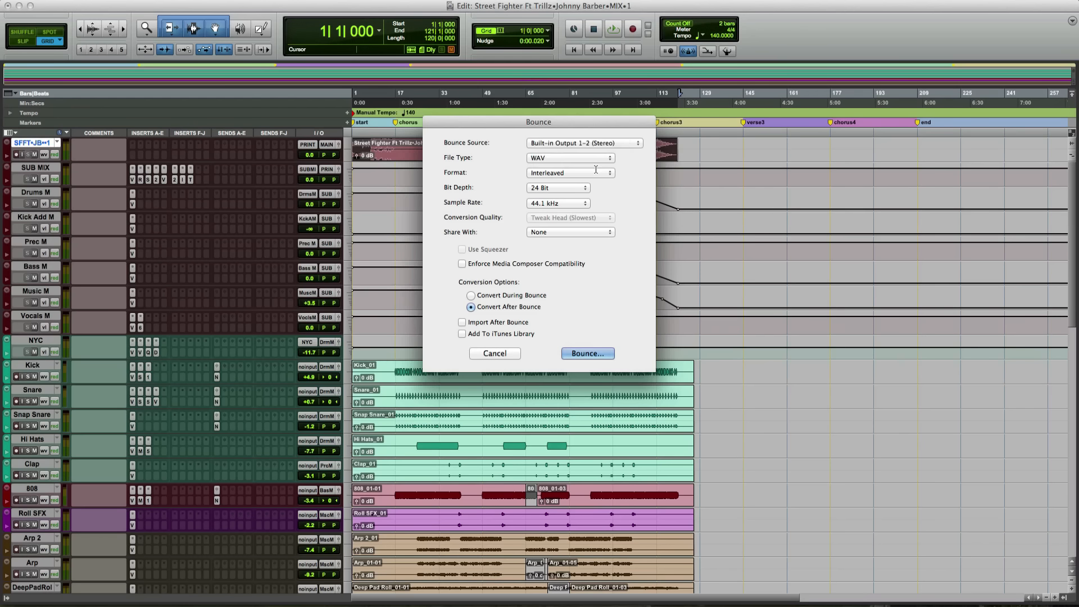
{"action": "left_click", "coordinate": [601, 144]}
{"action": "mouse_move", "coordinate": [598, 134]}
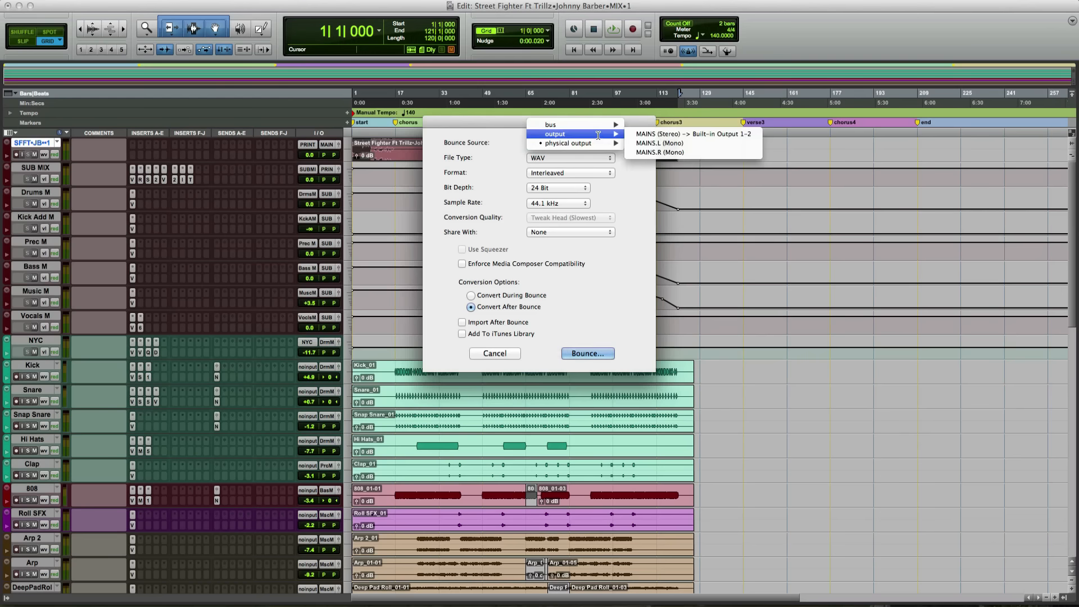
{"action": "left_click", "coordinate": [702, 137]}
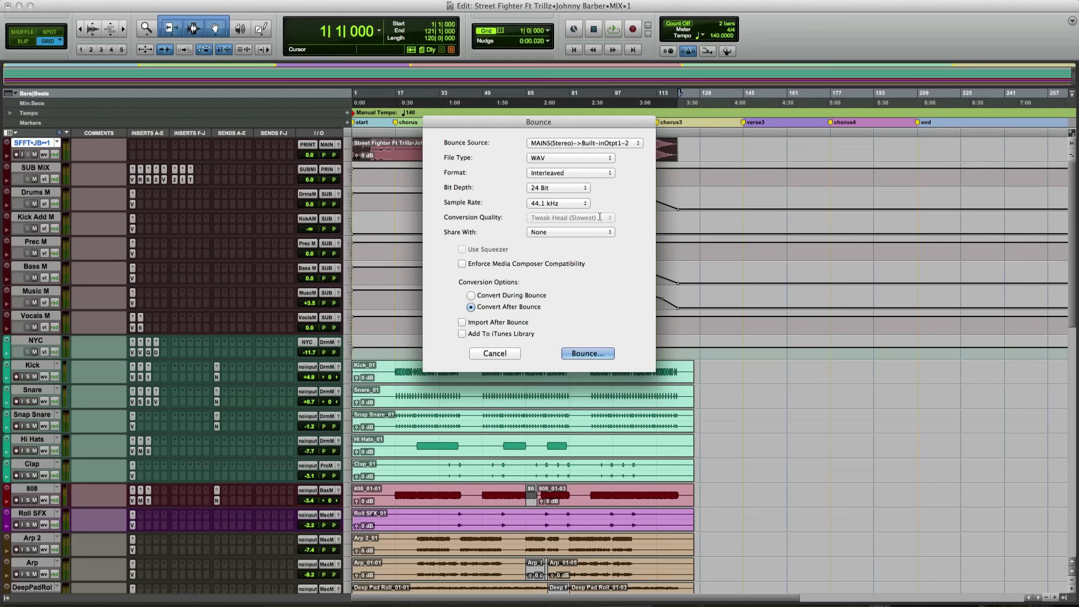
Review the file type choices for the bounce, keeping WAV
{"action": "left_click", "coordinate": [585, 158]}
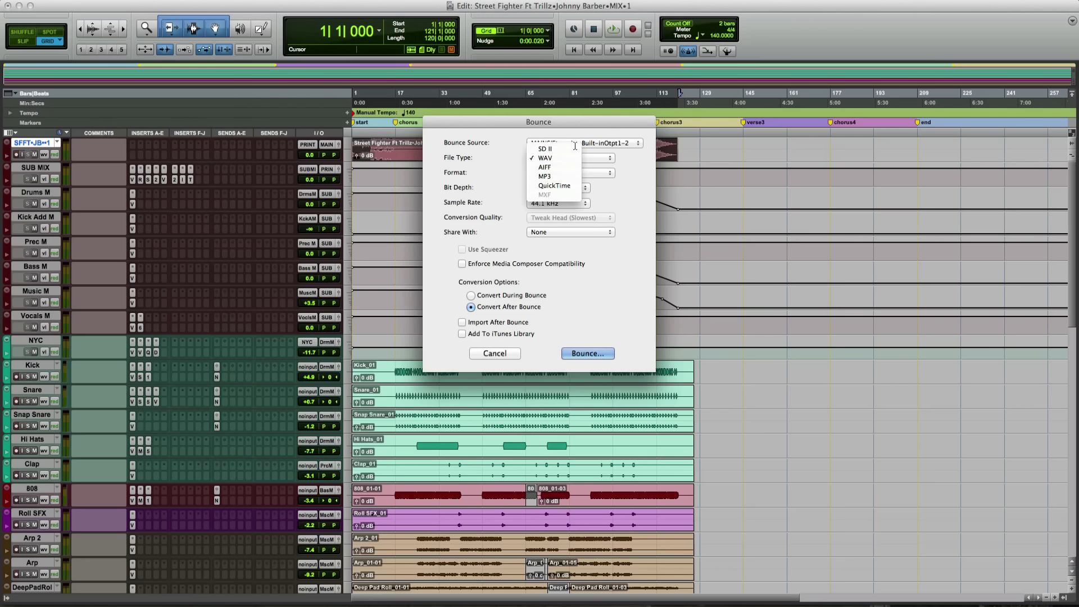
{"action": "left_click", "coordinate": [611, 186]}
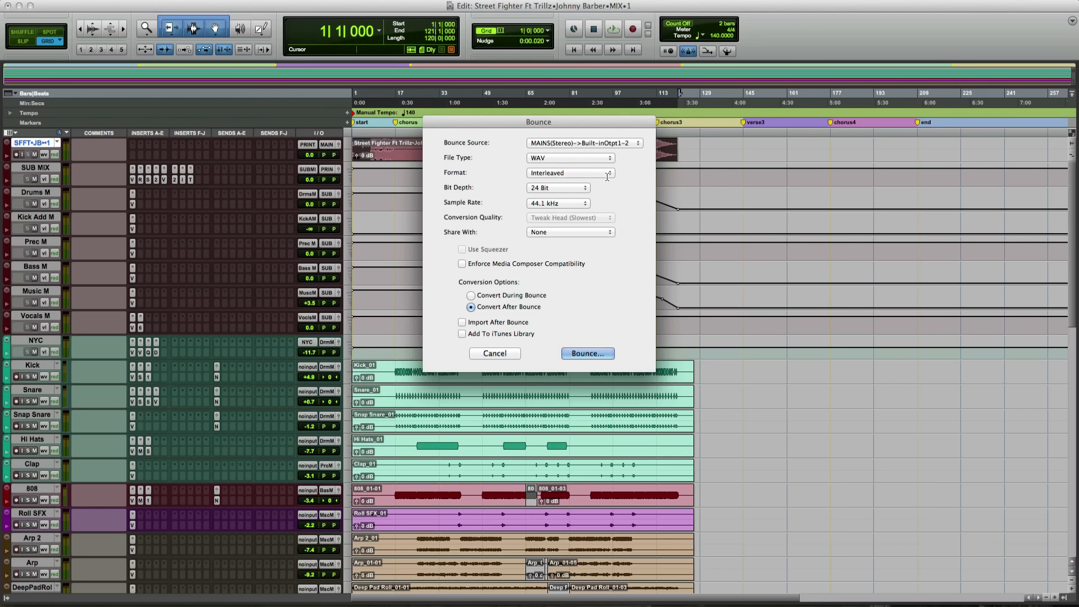
Review the bounce's format choices, keeping Interleaved, and move the Bounce dialog aside to view the printed mix clip
{"action": "left_click", "coordinate": [607, 173]}
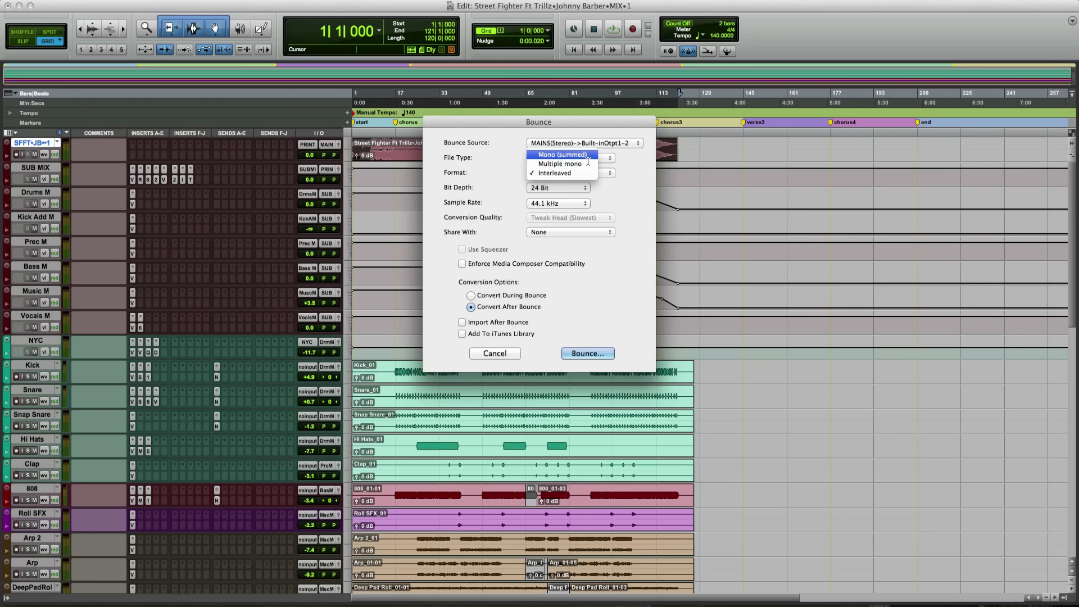
{"action": "left_click", "coordinate": [582, 192]}
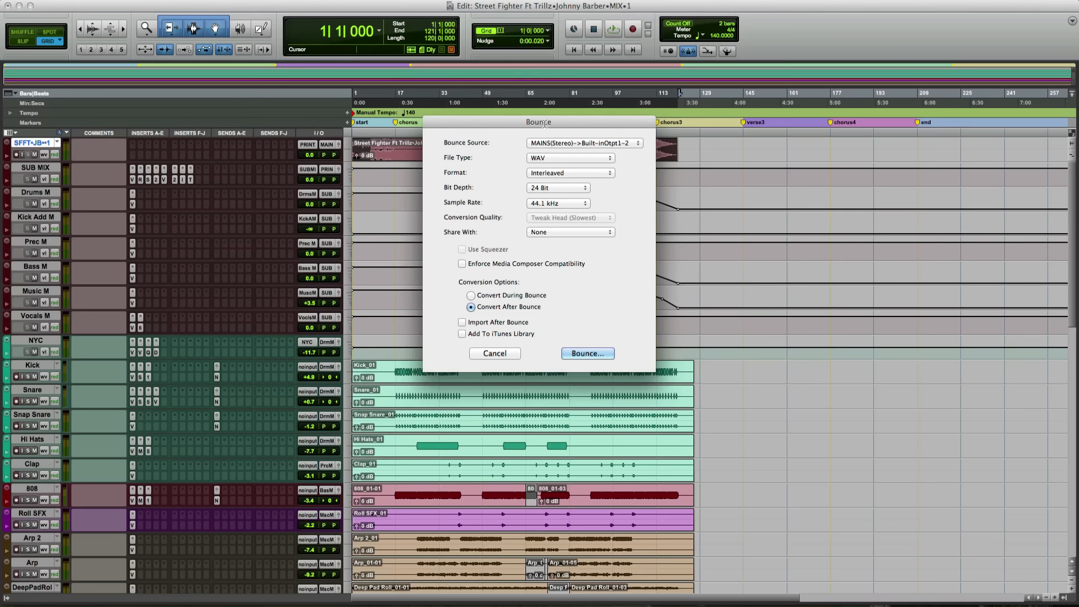
{"action": "left_click_drag", "start_coordinate": [533, 122], "coordinate": [847, 62]}
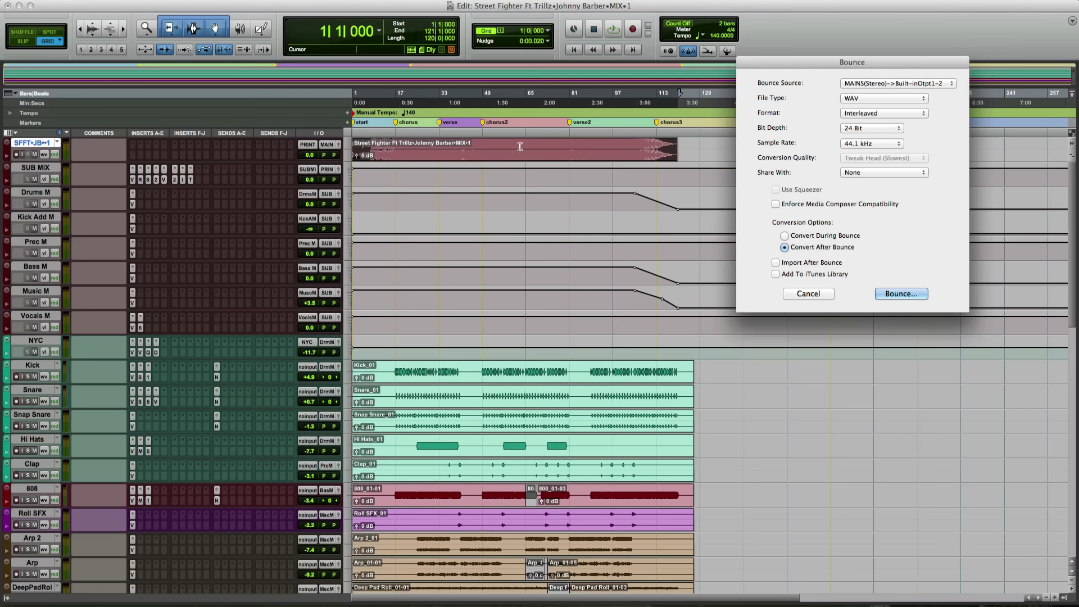
{"action": "left_click_drag", "start_coordinate": [812, 60], "coordinate": [467, 206]}
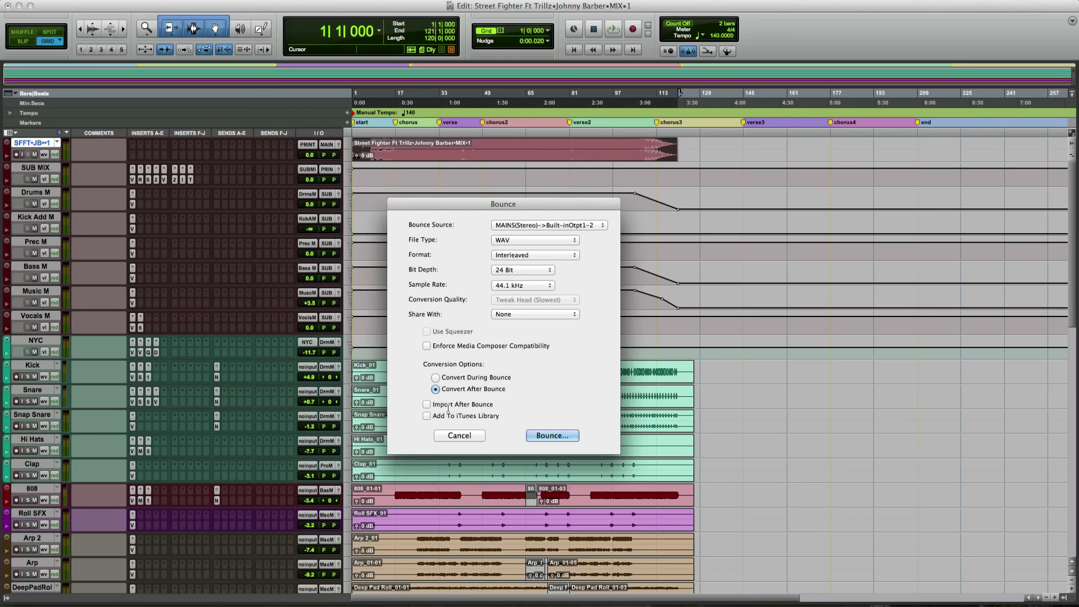
Set the bounce's bit depth to 16 Bit
{"action": "left_click", "coordinate": [540, 272]}
{"action": "left_click", "coordinate": [539, 262]}
{"action": "left_click", "coordinate": [537, 271]}
{"action": "left_click", "coordinate": [513, 363]}
Review the sharing choices for the bounce, keeping None, and cancel the bounce
{"action": "left_click", "coordinate": [528, 317]}
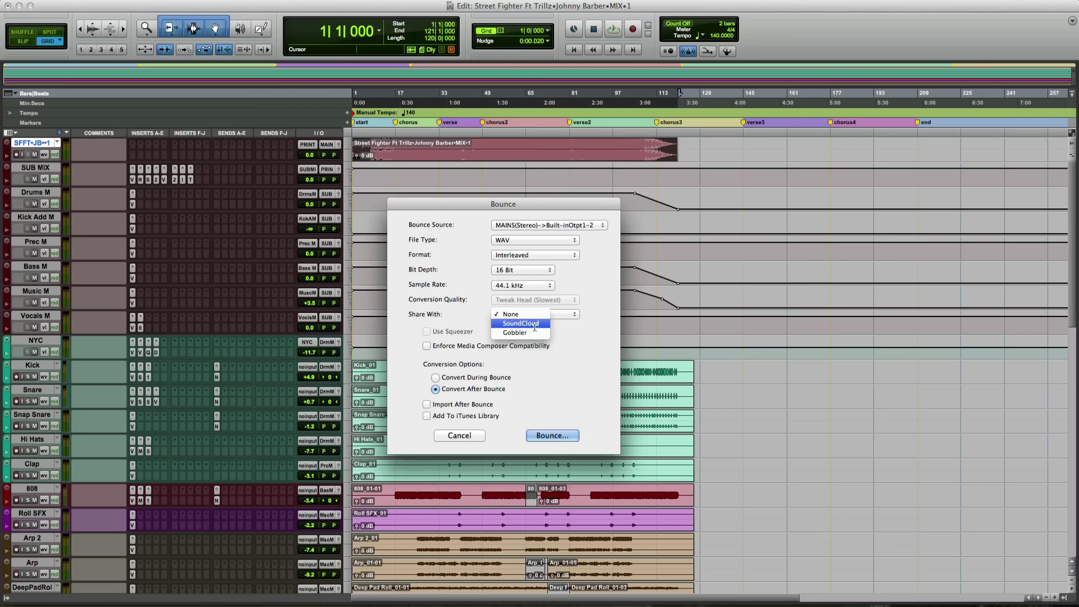
{"action": "left_click", "coordinate": [566, 360]}
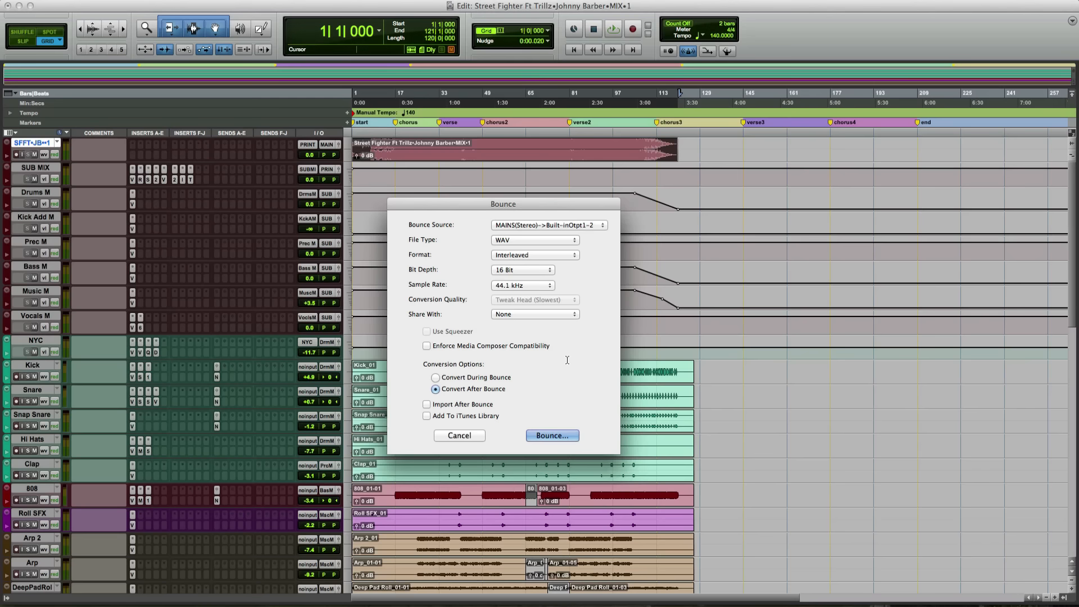
{"action": "left_click", "coordinate": [459, 436]}
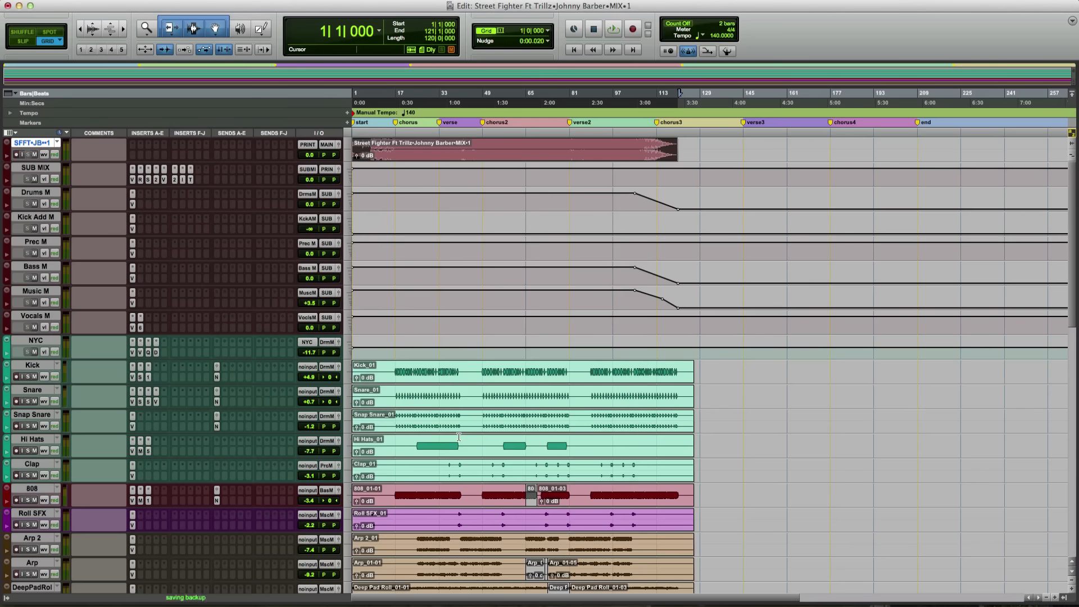